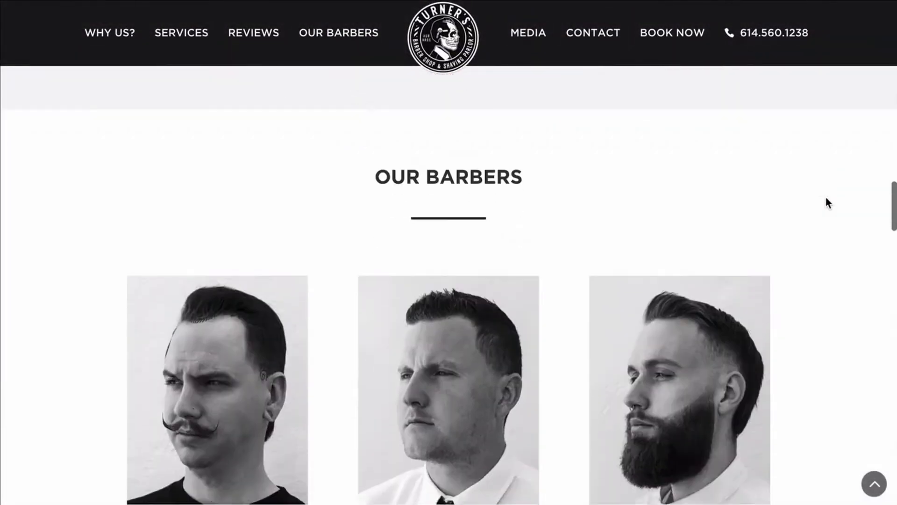
# Look through the barber shop's one-page site, visiting its Reviews, Our Barbers and Media sections through the anchor navigation.
pyautogui.scroll(-4, 826, 197)
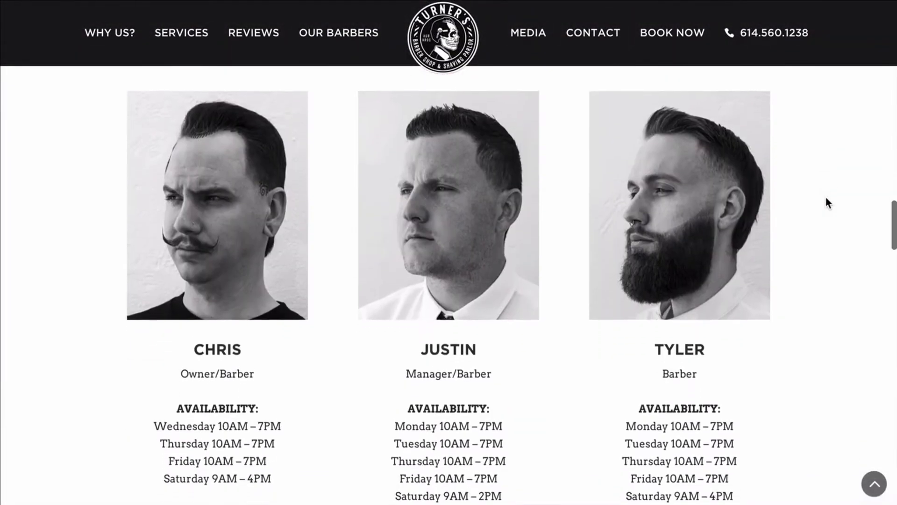
pyautogui.scroll(-3, 831, 238)
pyautogui.scroll(2, 832, 237)
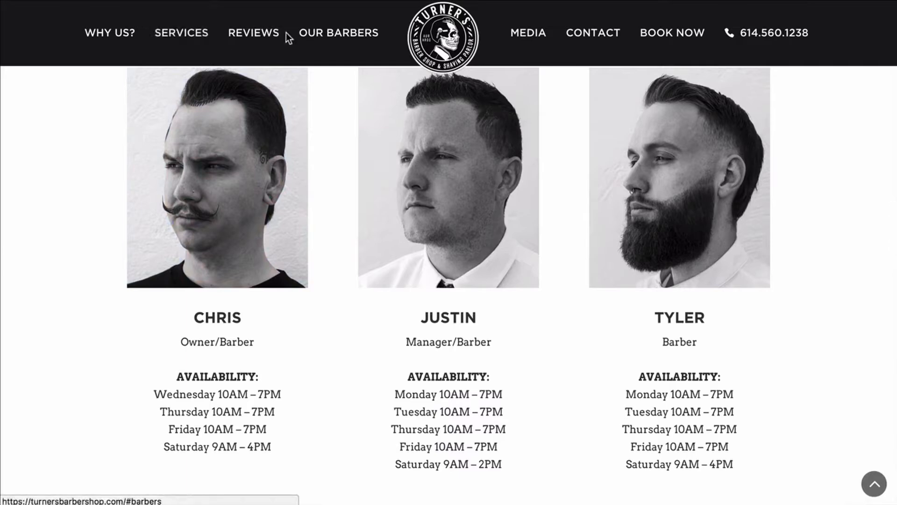
pyautogui.click(263, 41)
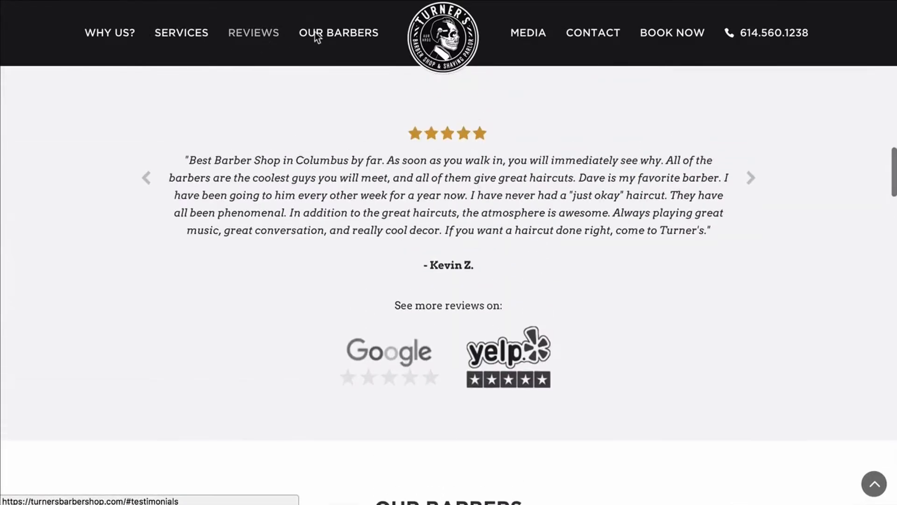
pyautogui.click(358, 39)
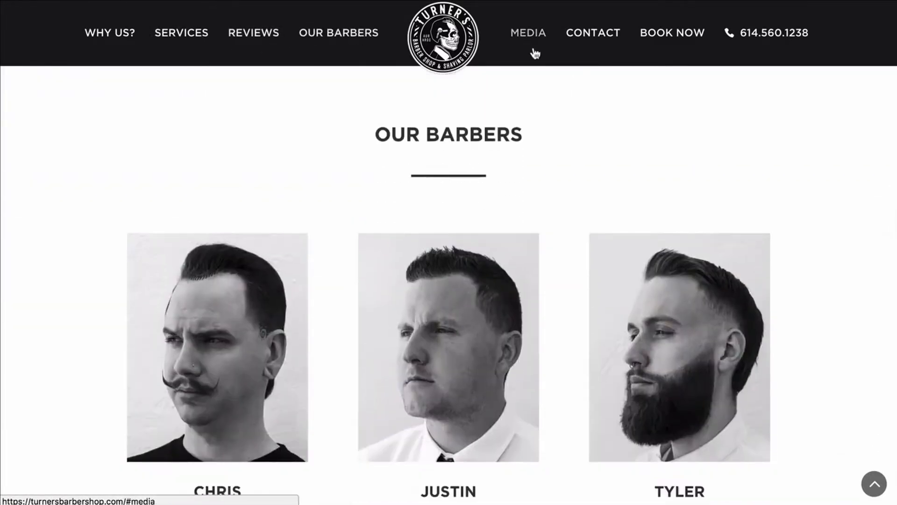
pyautogui.click(531, 41)
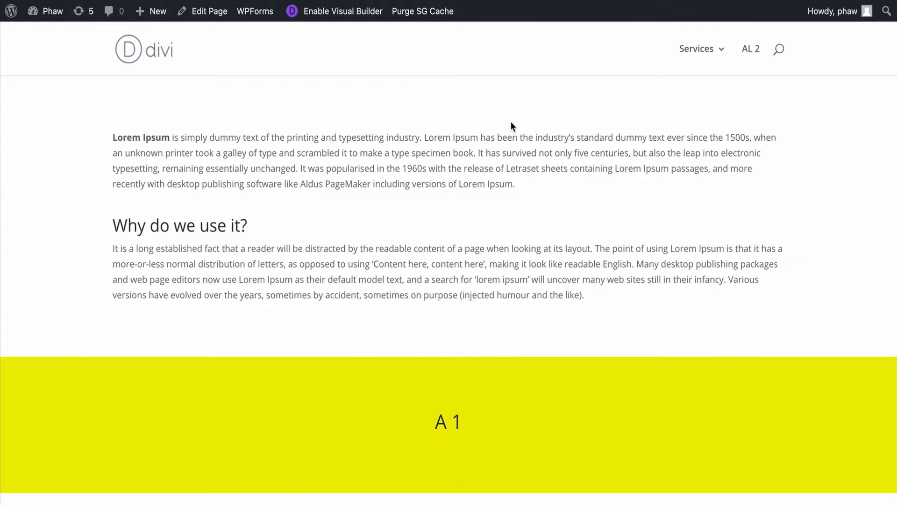
# Try the Divi demo page's anchor links: the Services submenu, the Go to Anchor 3 button and the Go to anchor 4 text link.
pyautogui.moveTo(697, 48)
pyautogui.click(695, 111)
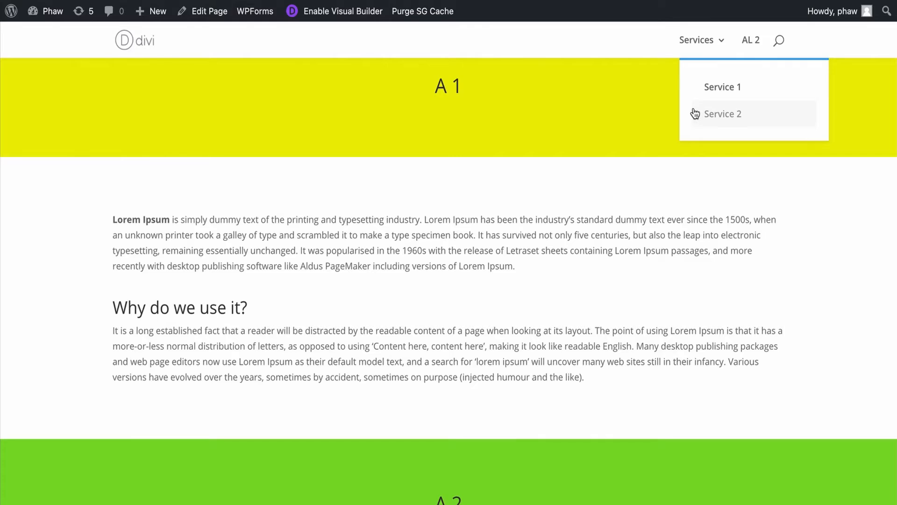
pyautogui.scroll(-10, 527, 304)
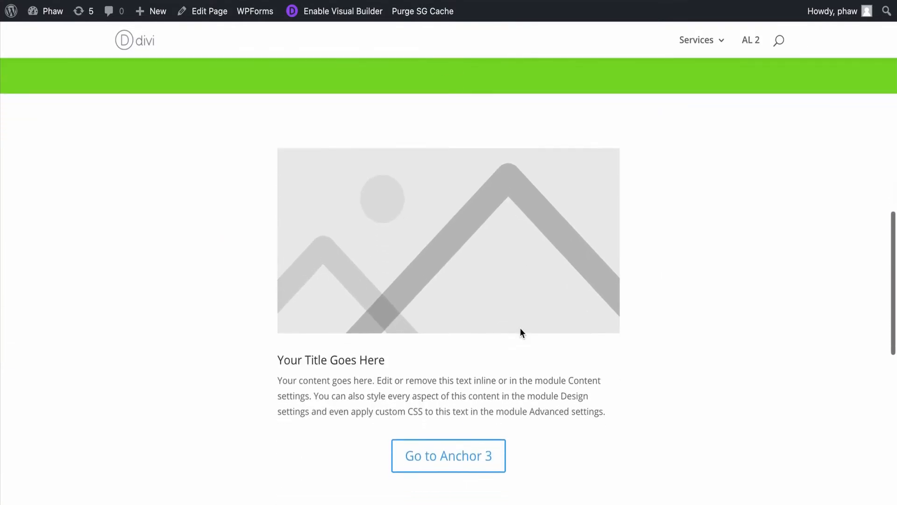
pyautogui.scroll(-3, 520, 327)
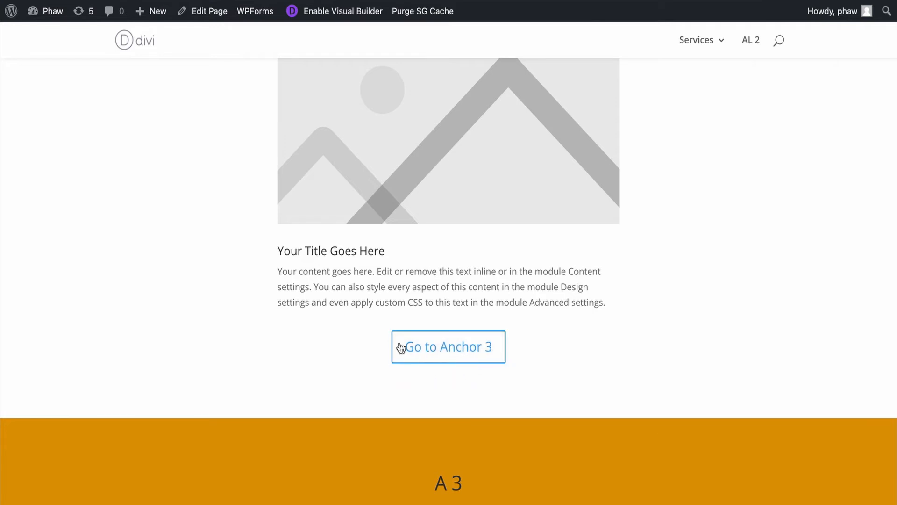
pyautogui.click(448, 353)
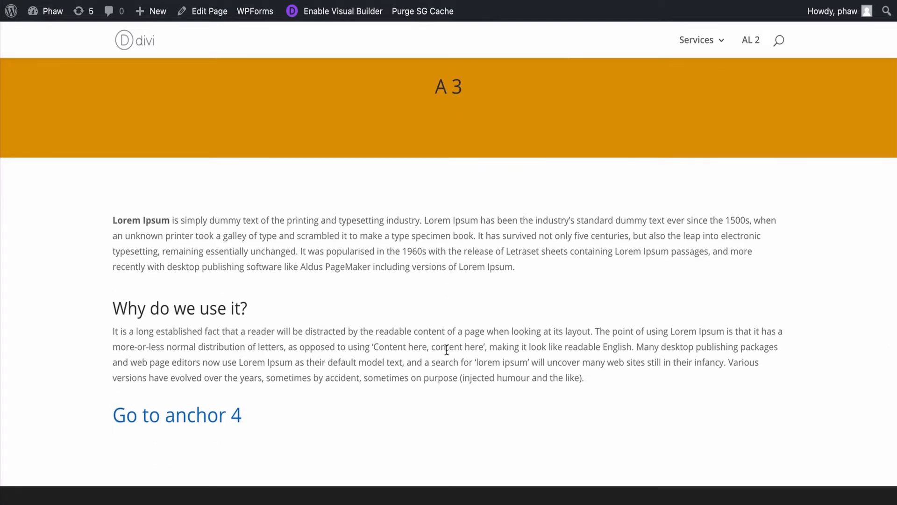
pyautogui.scroll(-3, 447, 349)
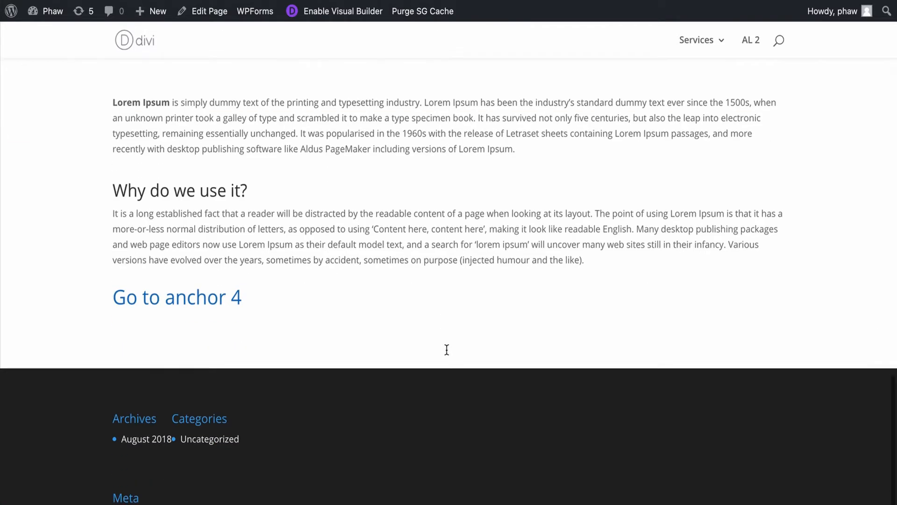
pyautogui.click(204, 298)
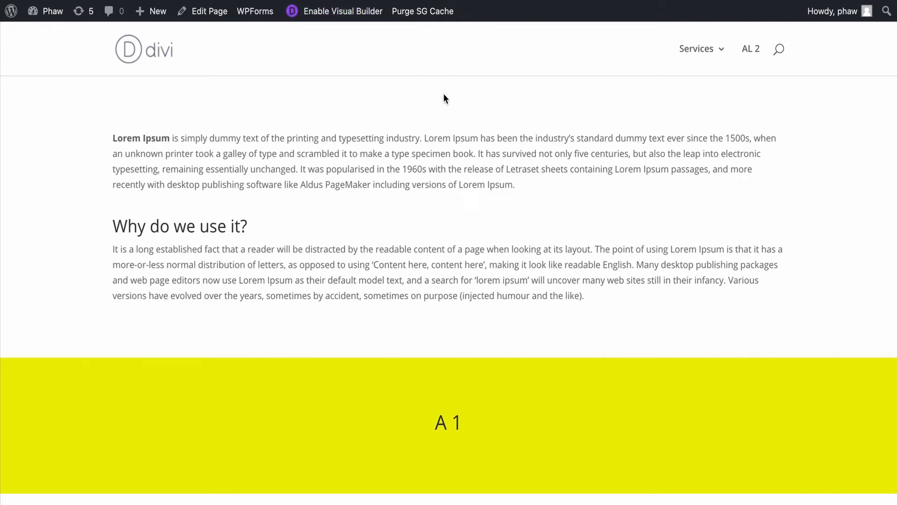
# Open the demo page in the Visual Builder and review the A 1 and A 2 sections targeted by the Services submenu.
pyautogui.click(357, 22)
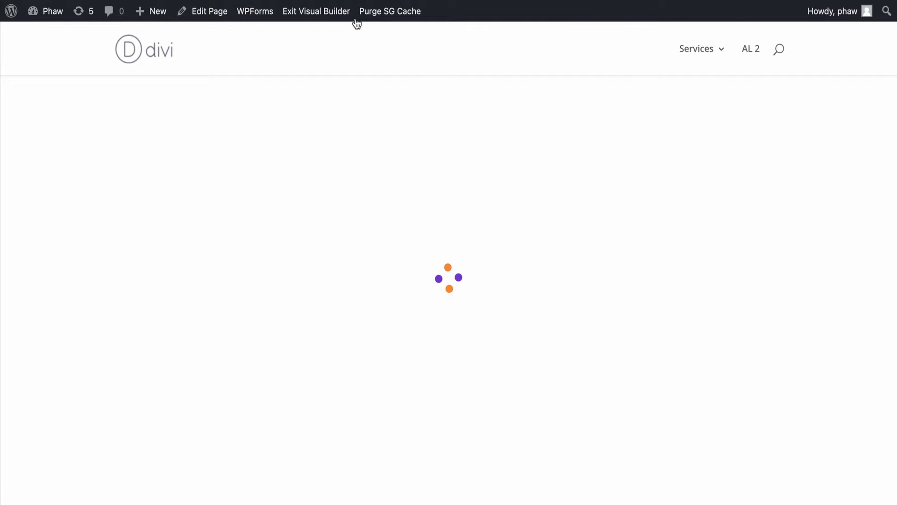
pyautogui.scroll(-3, 483, 227)
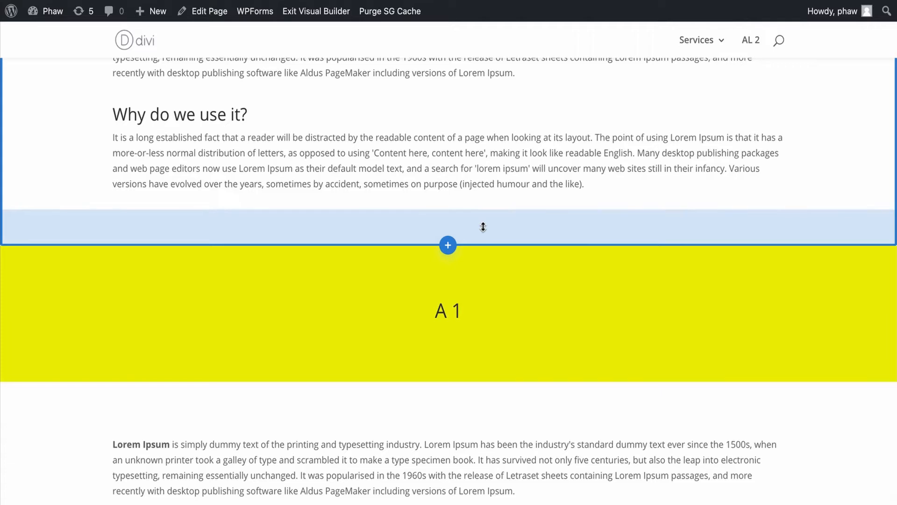
pyautogui.moveTo(698, 39)
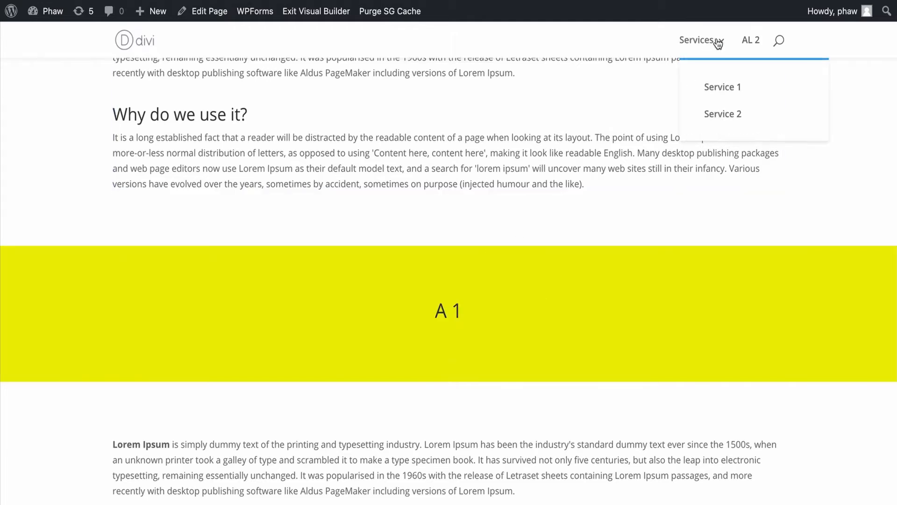
pyautogui.scroll(-5, 525, 360)
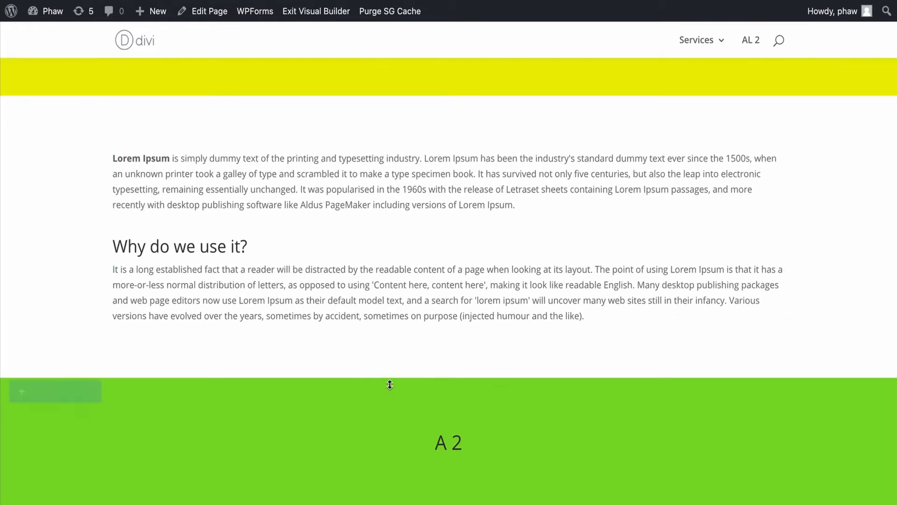
pyautogui.scroll(7, 390, 384)
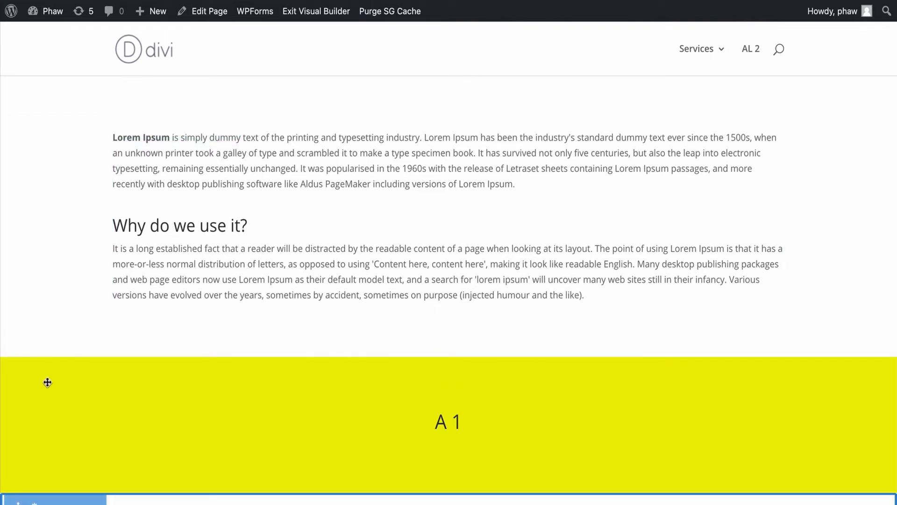
# Set the CSS ID of the yellow A 1 section to anchor-1 and save its settings.
pyautogui.click(33, 370)
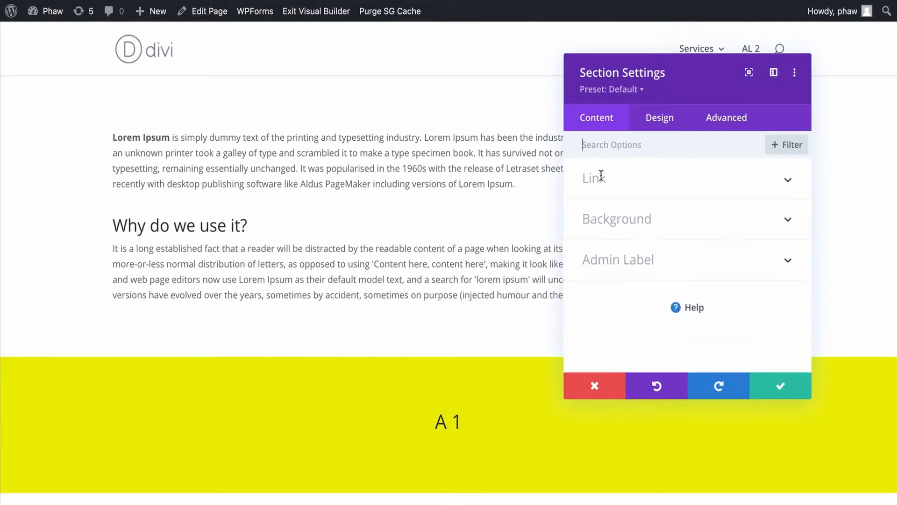
pyautogui.click(721, 125)
pyautogui.click(703, 177)
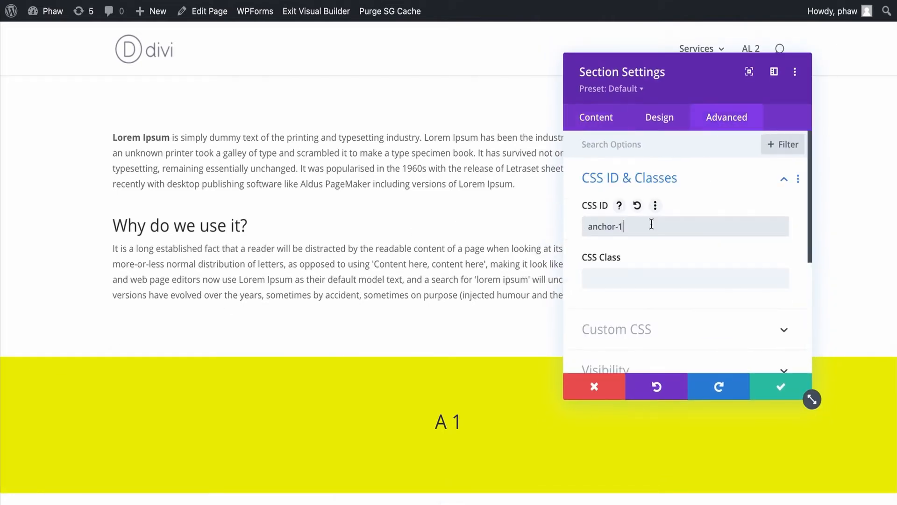
pyautogui.click(761, 384)
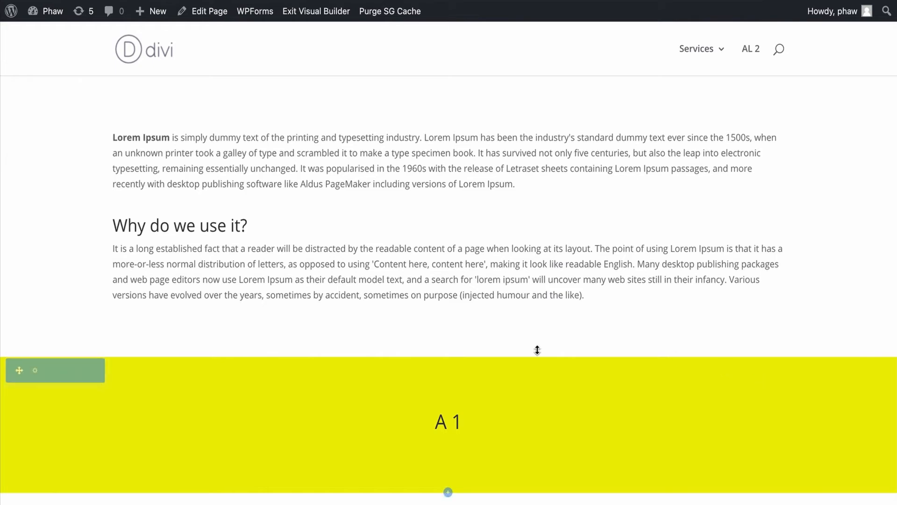
# Set the green A 2 section's CSS ID to section-2, save its settings and exit the Visual Builder.
pyautogui.scroll(-4, 537, 349)
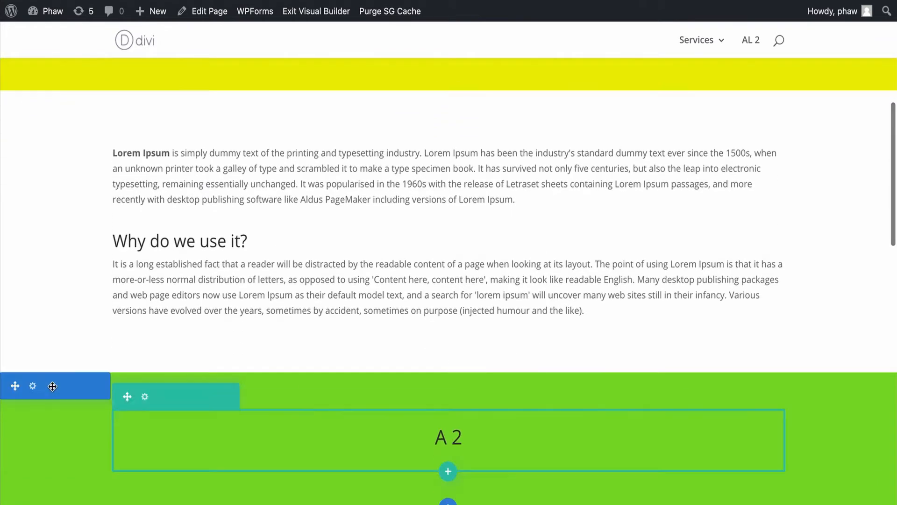
pyautogui.click(33, 387)
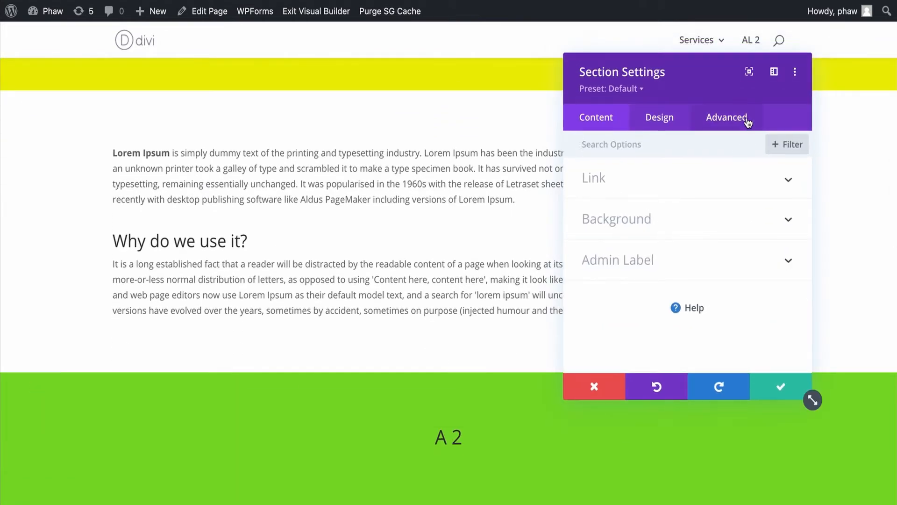
pyautogui.click(729, 119)
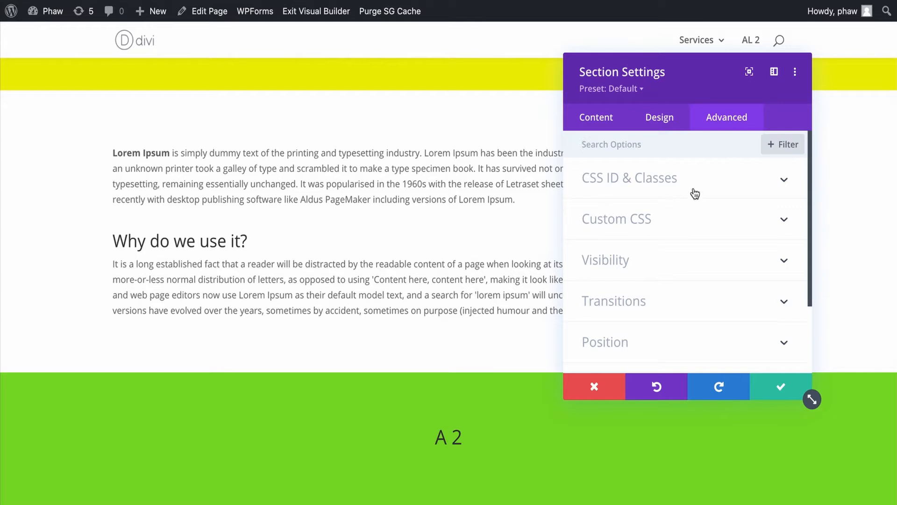
pyautogui.click(691, 185)
pyautogui.write('section-2')
pyautogui.click(772, 392)
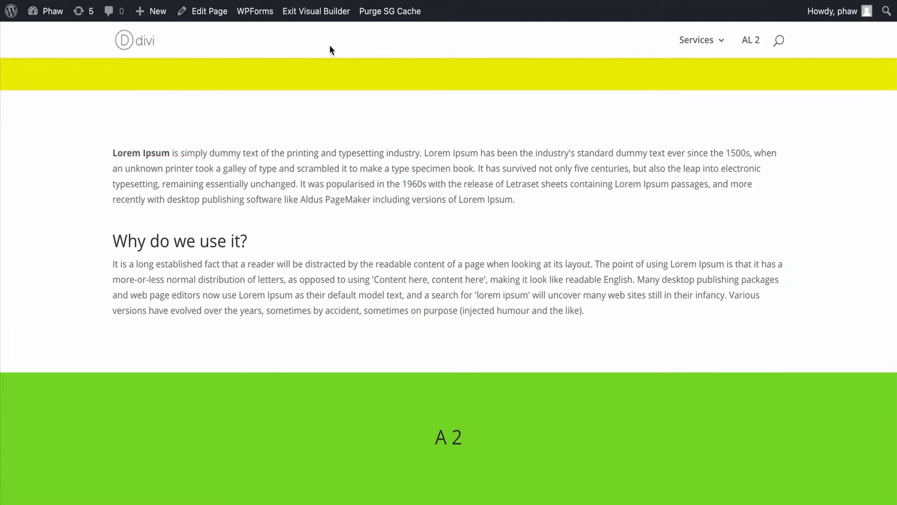
pyautogui.click(335, 11)
pyautogui.click(511, 358)
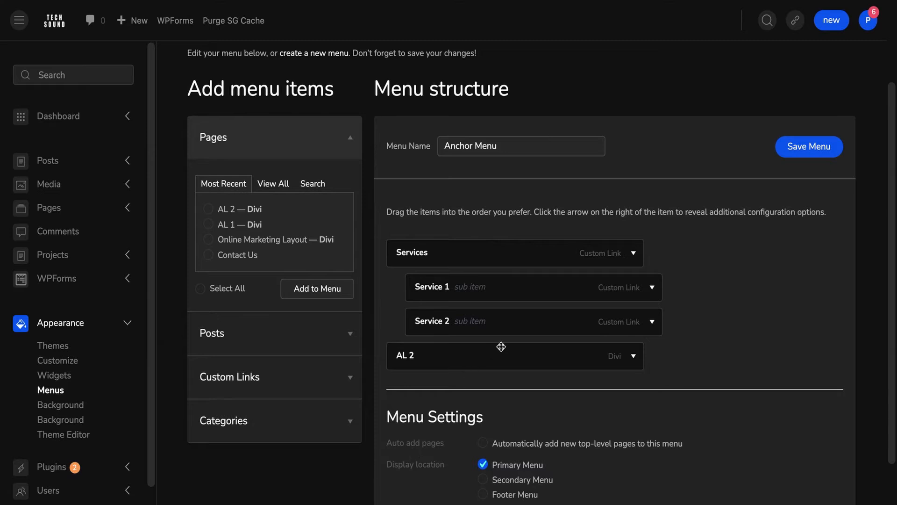
# In the WordPress Anchor Menu, cut the Service 1 item's link URL and paste it back in.
pyautogui.click(652, 287)
pyautogui.hotkey('ctrl', 'x')
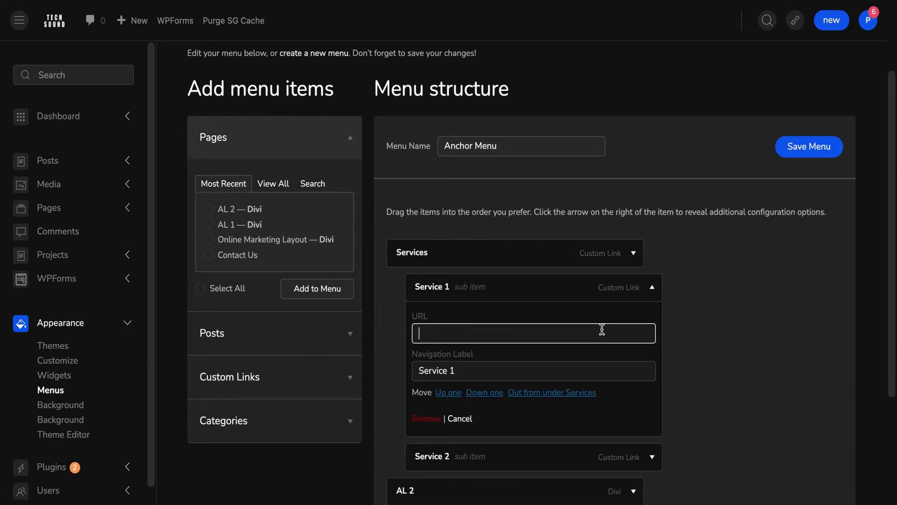
pyautogui.hotkey('ctrl', 'v')
pyautogui.click(652, 287)
# Set the Service 2 item's URL to #anchor-2 and save the Anchor Menu.
pyautogui.click(652, 322)
pyautogui.click(553, 369)
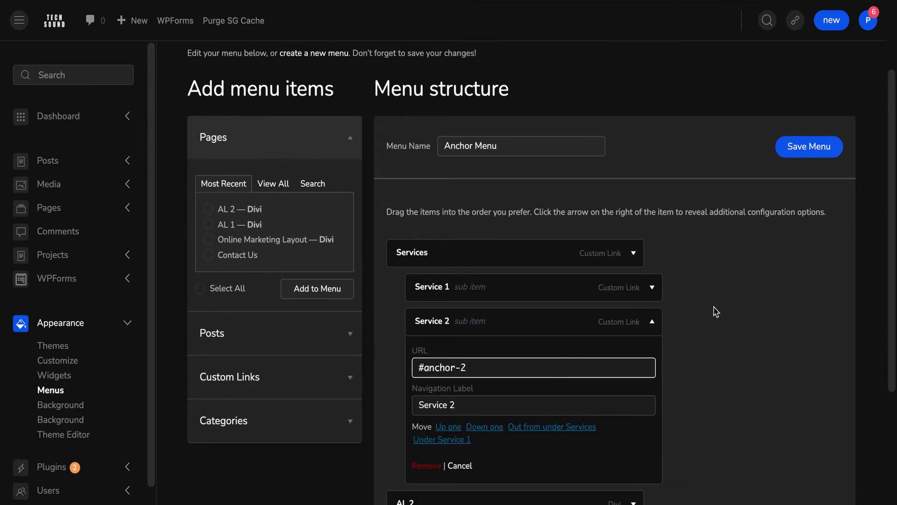
pyautogui.click(808, 152)
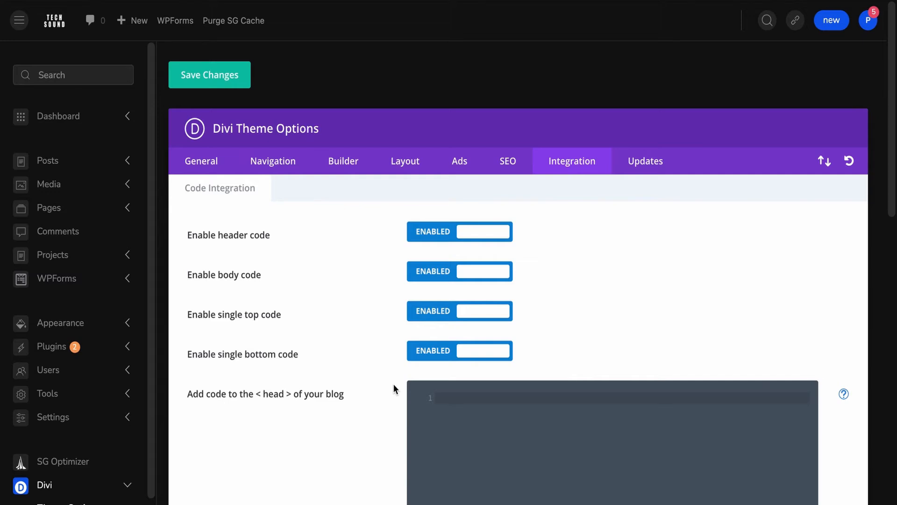
# Examine the smooth-scroll script in the body code area of the Divi Theme Options integration settings.
pyautogui.scroll(-5, 403, 415)
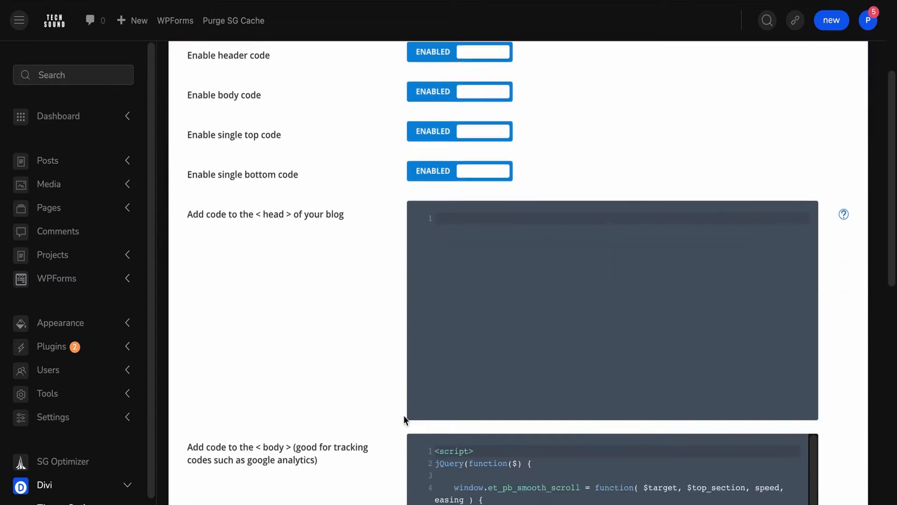
pyautogui.scroll(-6, 572, 436)
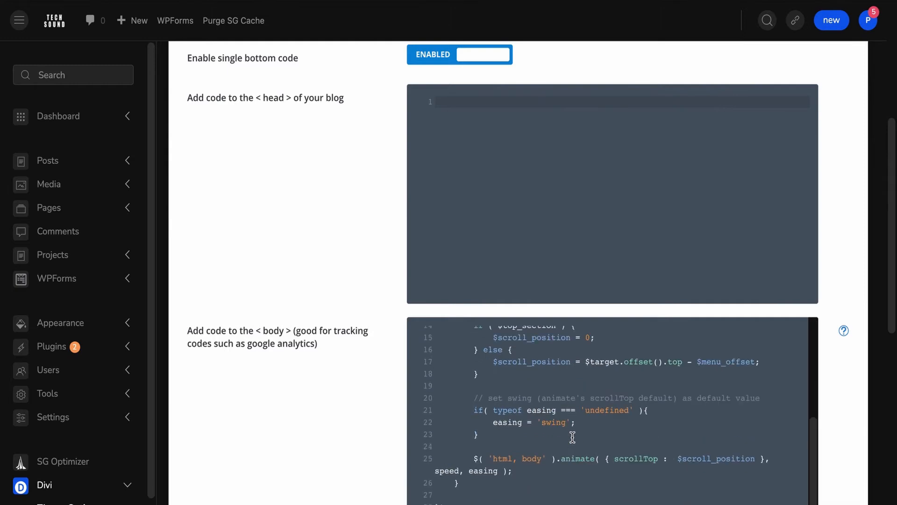
pyautogui.scroll(3, 620, 342)
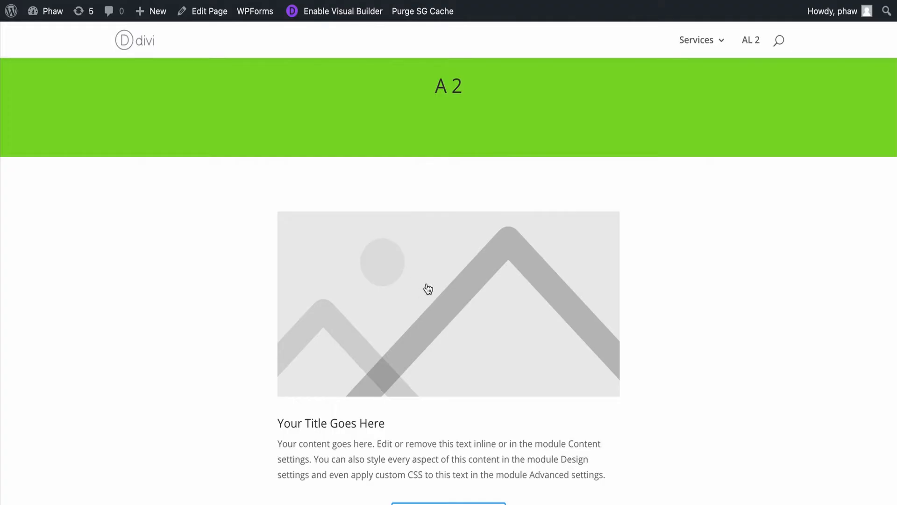
# Test the Service 1 and Service 2 submenu links from the top of the live demo page.
pyautogui.scroll(10, 744, 202)
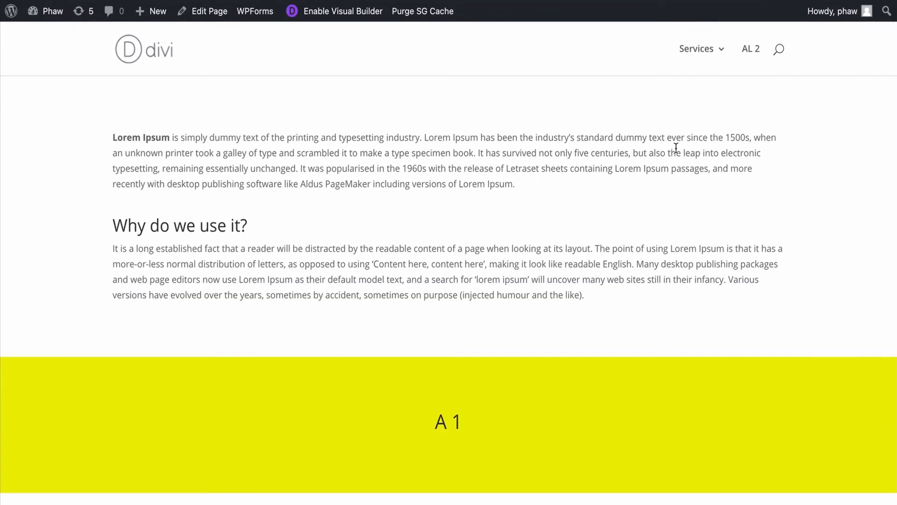
pyautogui.moveTo(717, 54)
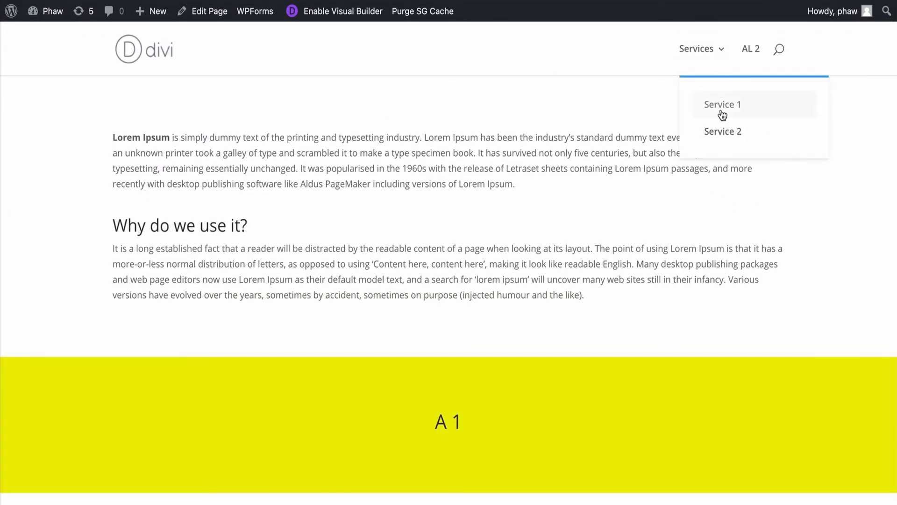
pyautogui.scroll(-5, 723, 115)
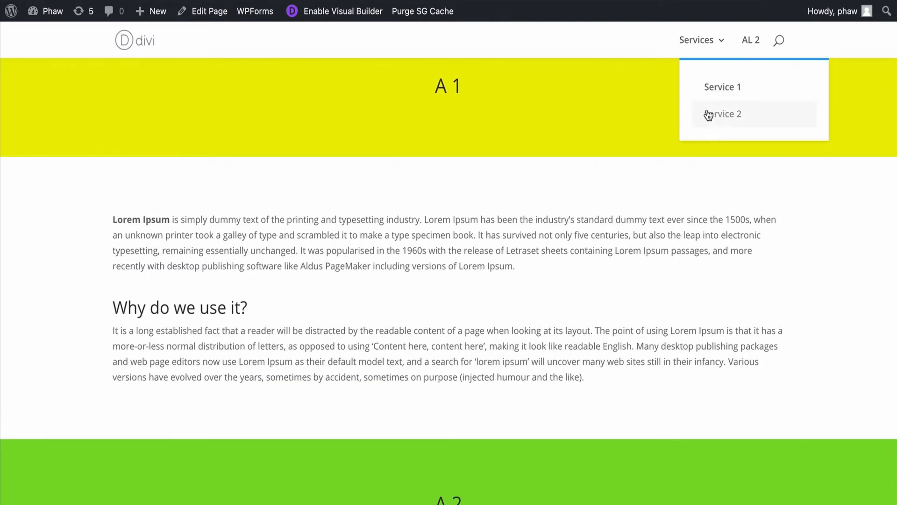
pyautogui.click(711, 115)
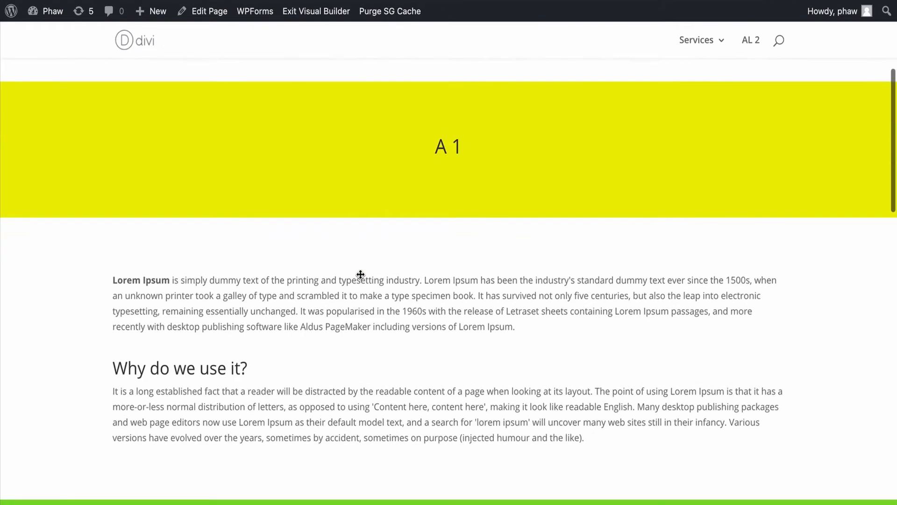
# Give the orange A 3 section the CSS ID anchor-3.
pyautogui.scroll(-10, 360, 274)
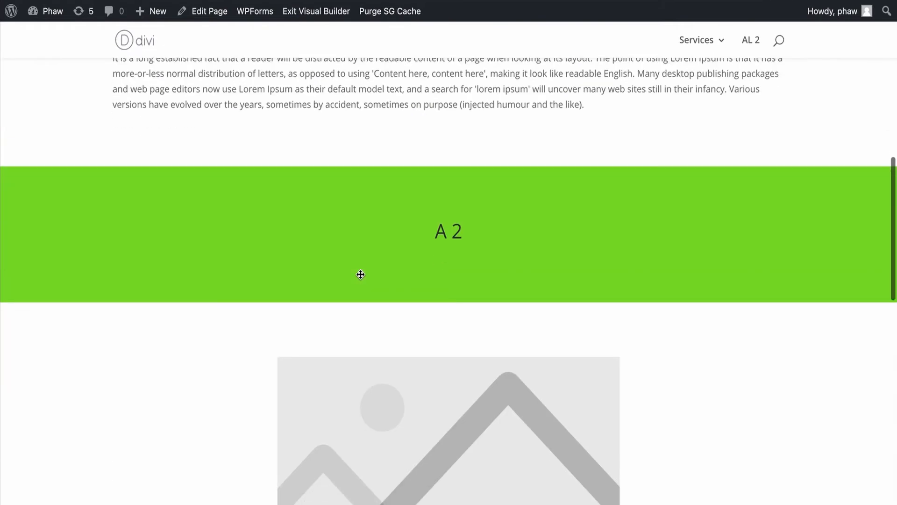
pyautogui.scroll(3, 360, 274)
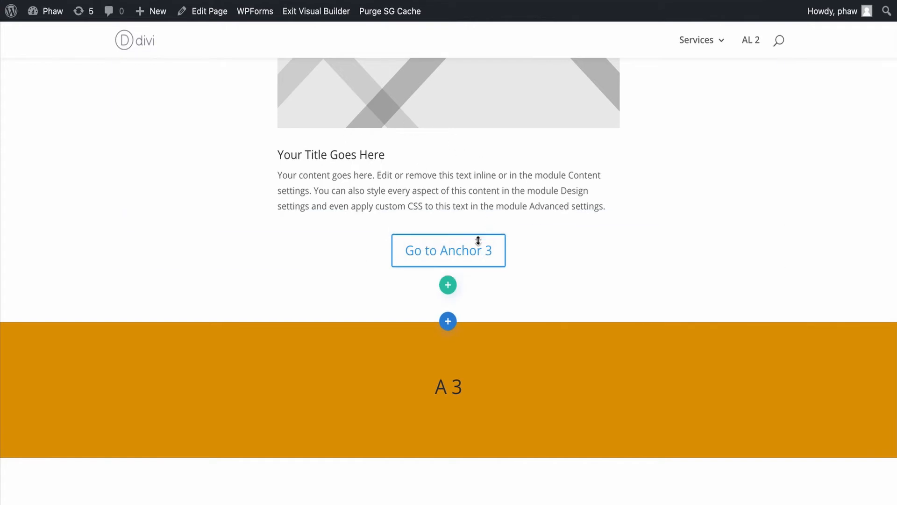
pyautogui.moveTo(473, 246)
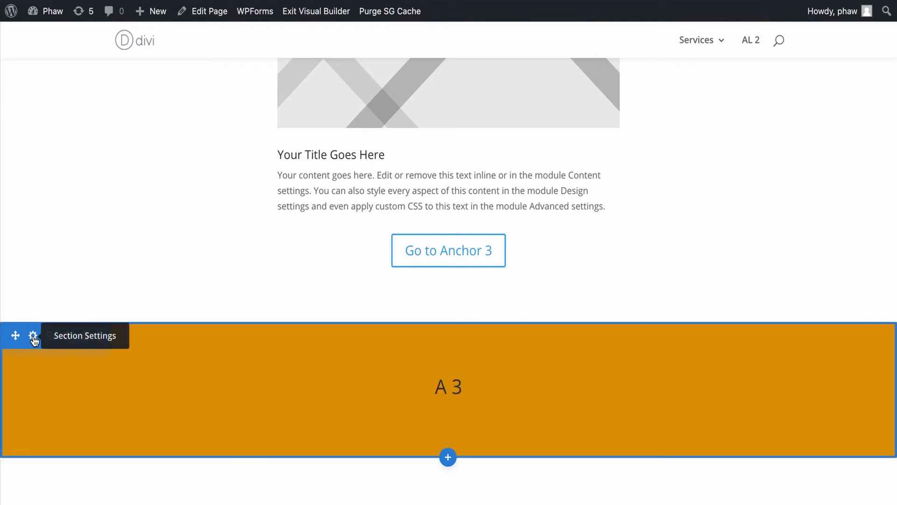
pyautogui.click(33, 338)
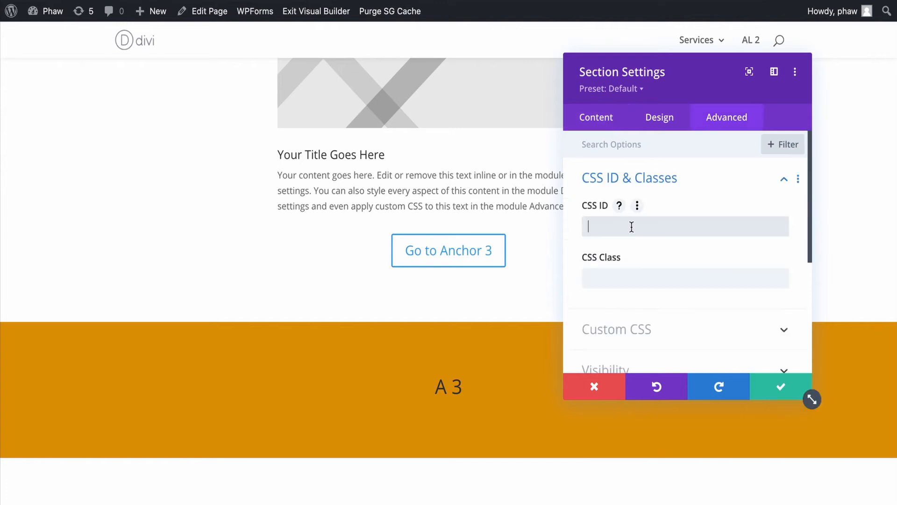
pyautogui.write('anchor-3')
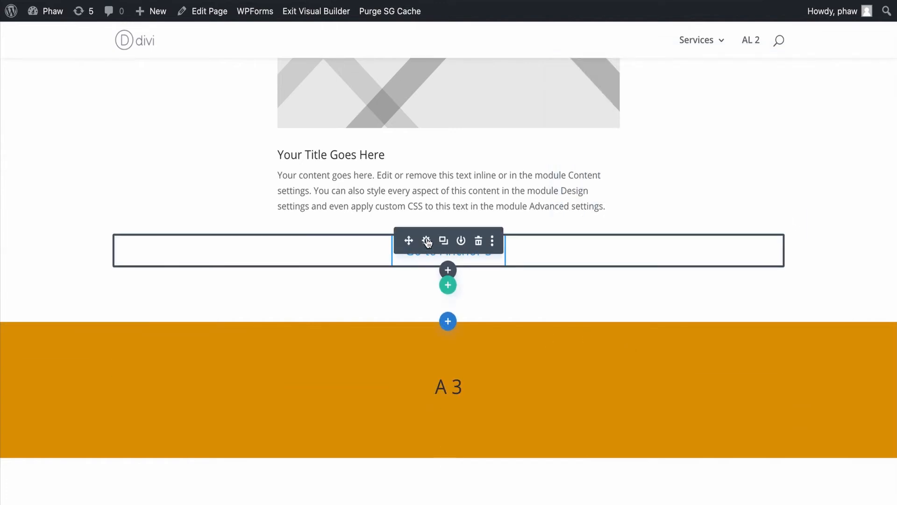
# Set the Go to Anchor 3 button's link URL to #anchor-3 and save the button settings.
pyautogui.click(427, 241)
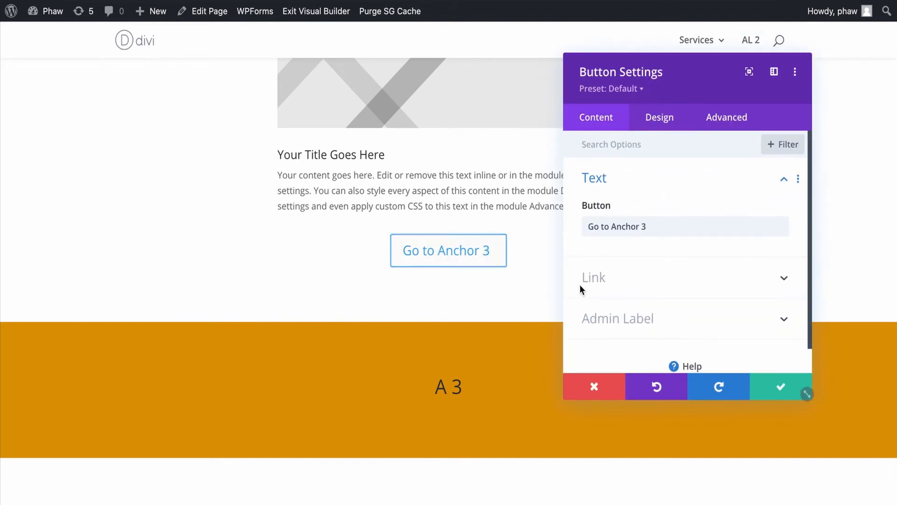
pyautogui.click(645, 281)
pyautogui.click(669, 199)
pyautogui.hotkey('ctrl', 'v')
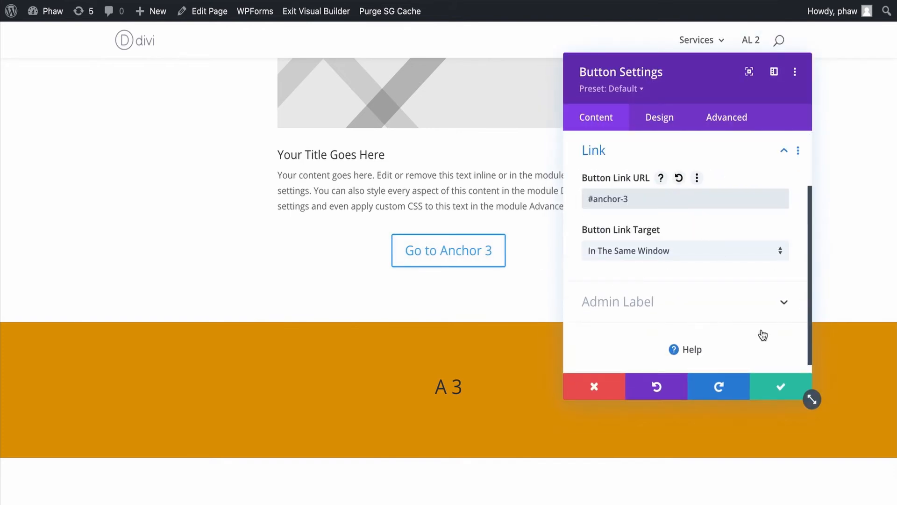
pyautogui.click(769, 386)
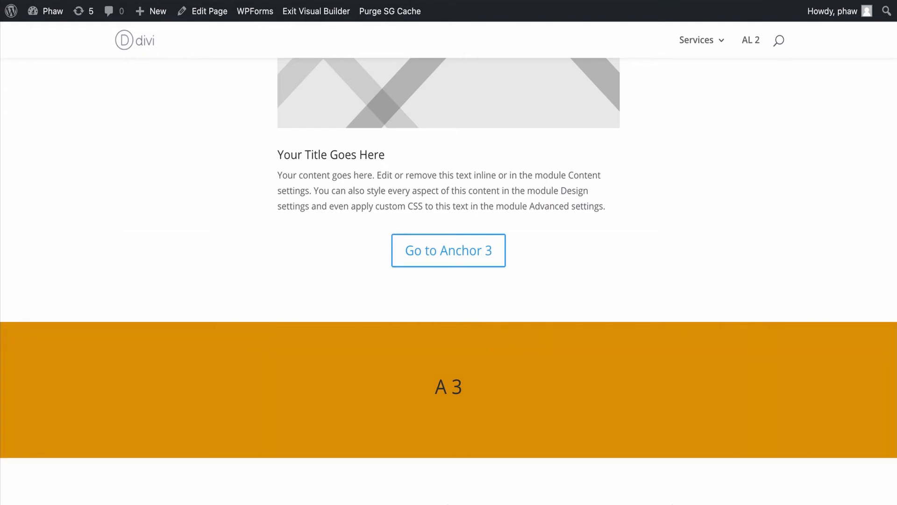
# Exit the visual builder and test the Go to Anchor 3 button on the live page.
pyautogui.click(332, 19)
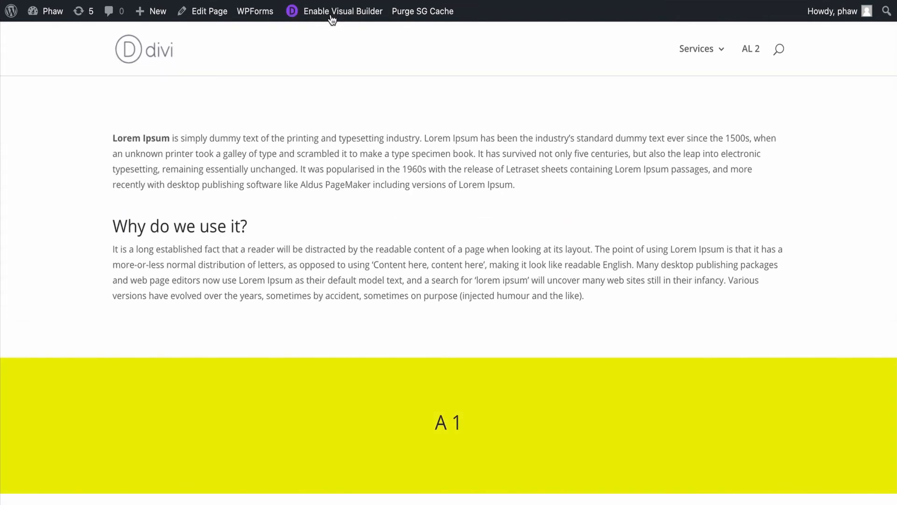
pyautogui.scroll(-10, 433, 192)
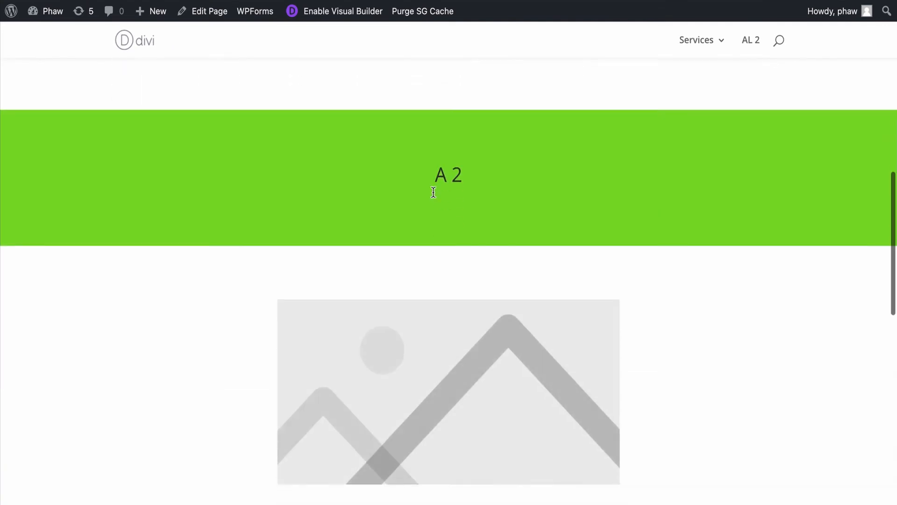
pyautogui.scroll(-8, 433, 191)
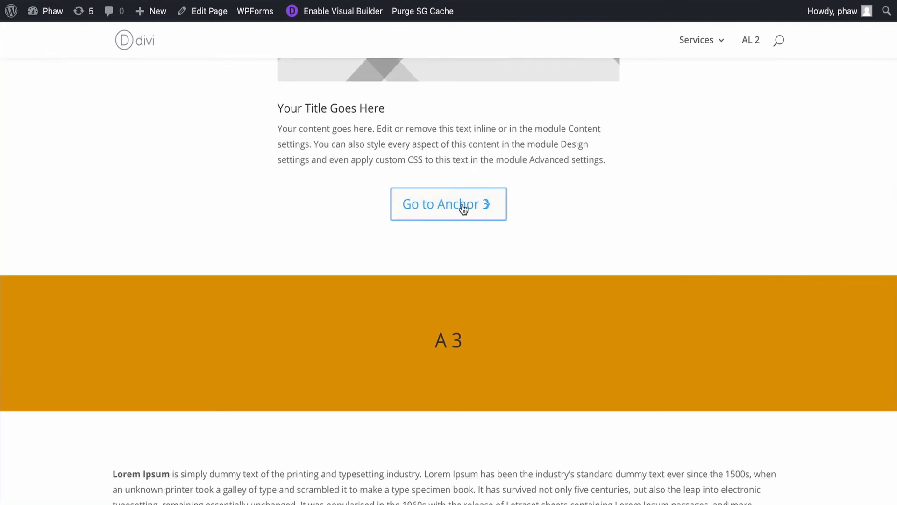
pyautogui.click(467, 214)
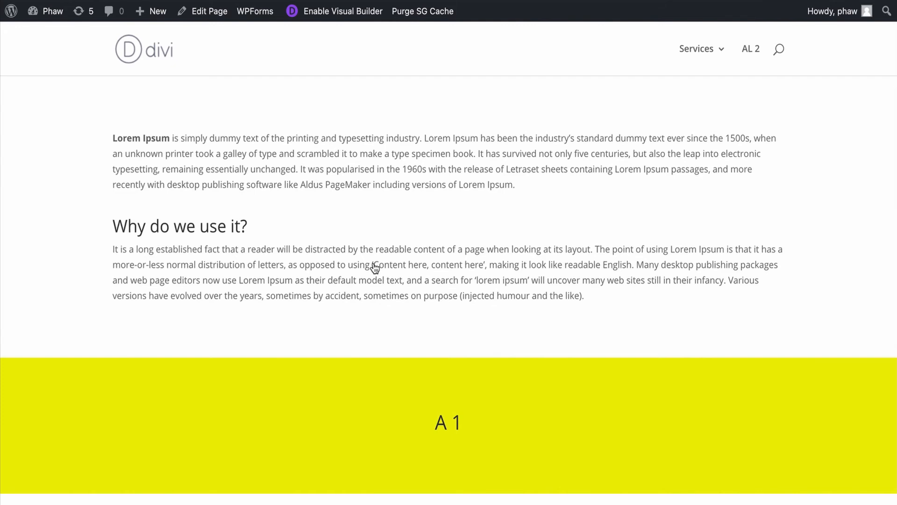
# Give the blue A 4 section on the AL 2 page the CSS ID anchor-4, save it and exit the visual builder.
pyautogui.scroll(-10, 374, 263)
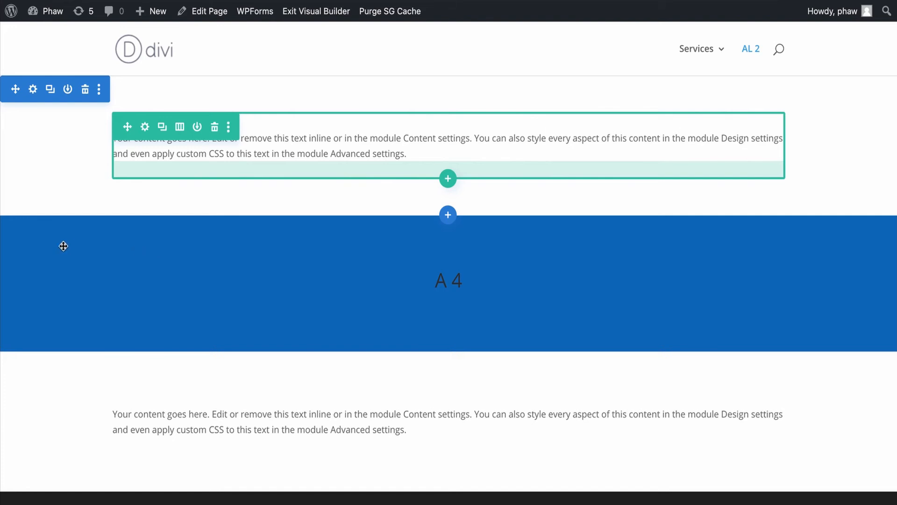
pyautogui.click(33, 230)
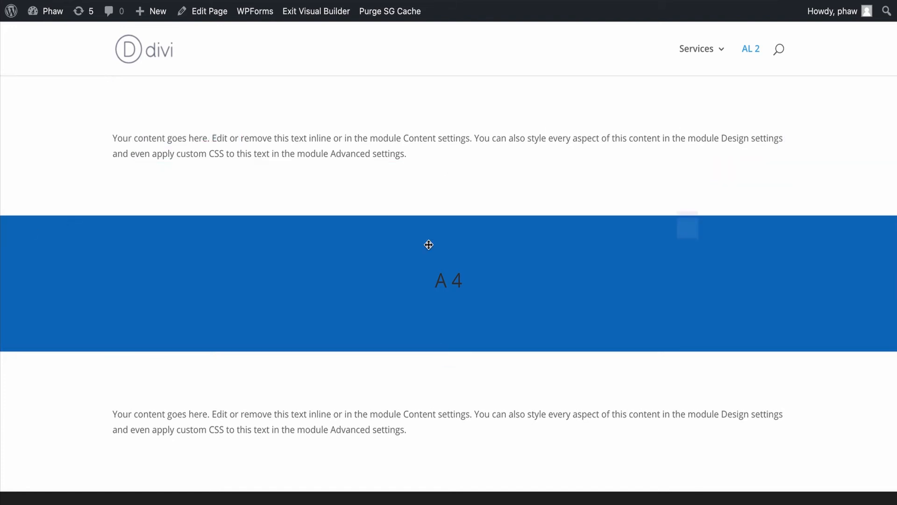
pyautogui.click(728, 120)
pyautogui.click(682, 185)
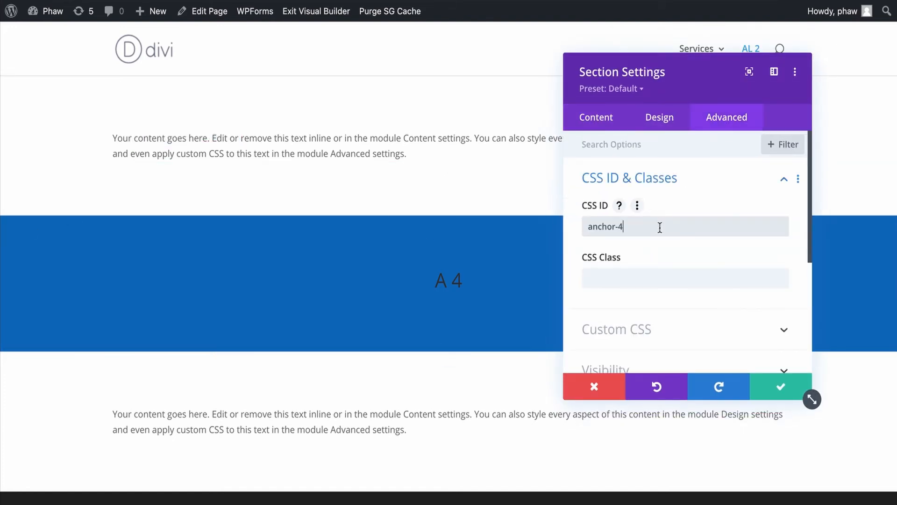
pyautogui.click(659, 226)
pyautogui.click(765, 382)
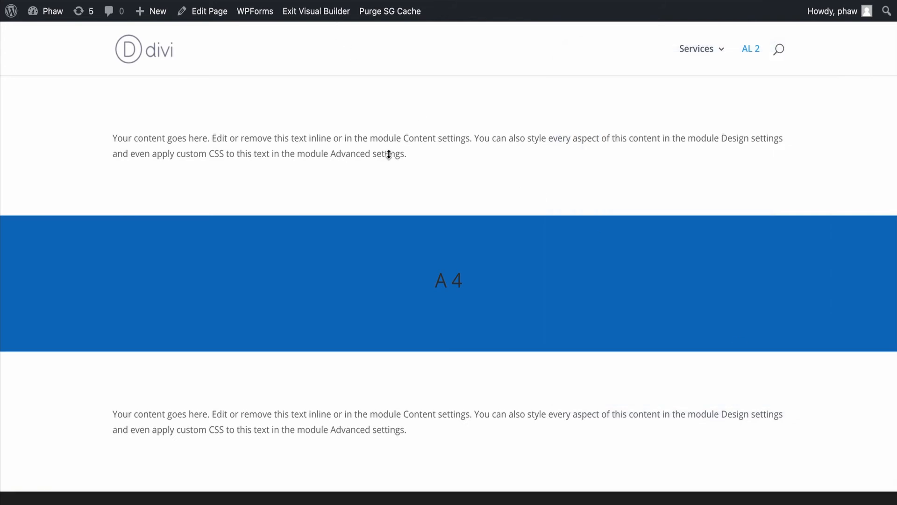
pyautogui.click(317, 11)
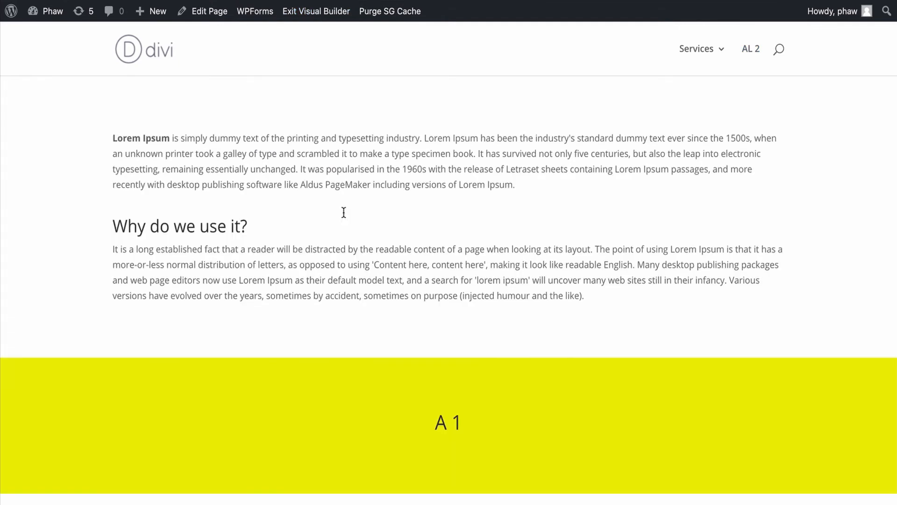
pyautogui.scroll(-15, 344, 213)
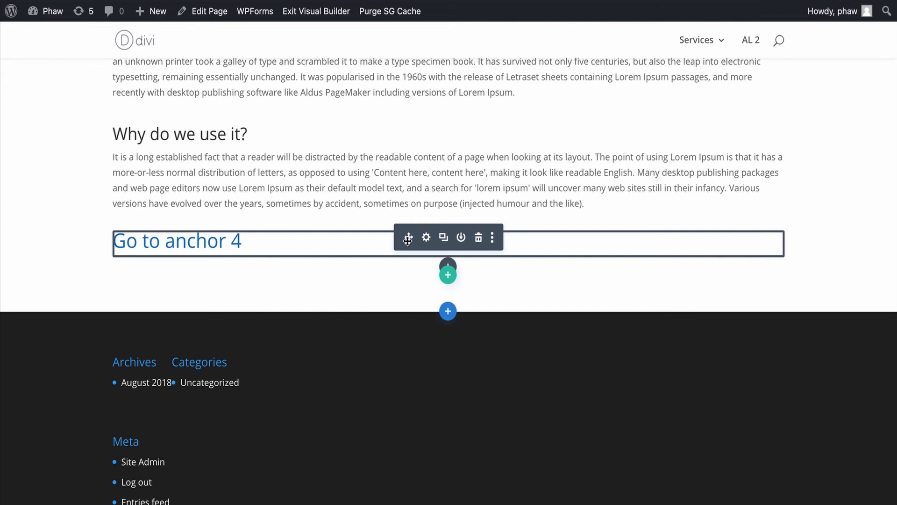
pyautogui.click(429, 239)
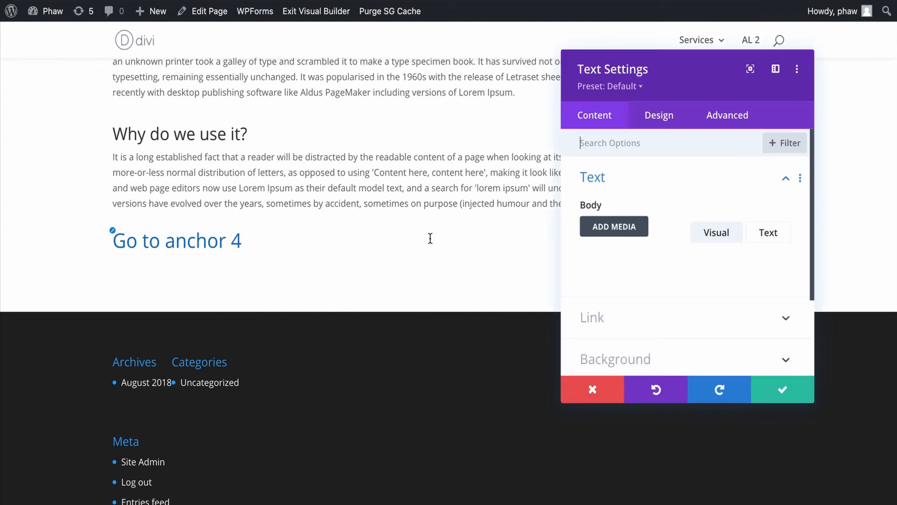
pyautogui.scroll(-3, 660, 305)
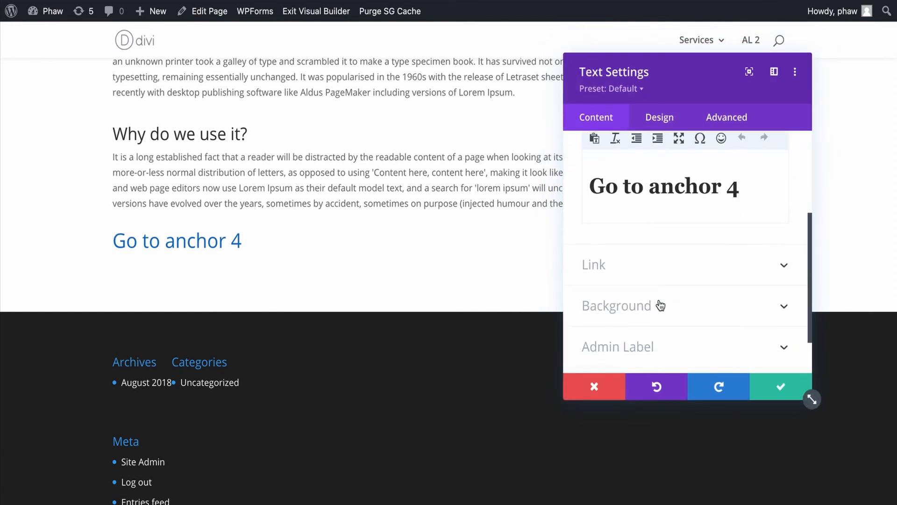
pyautogui.click(696, 276)
pyautogui.click(759, 199)
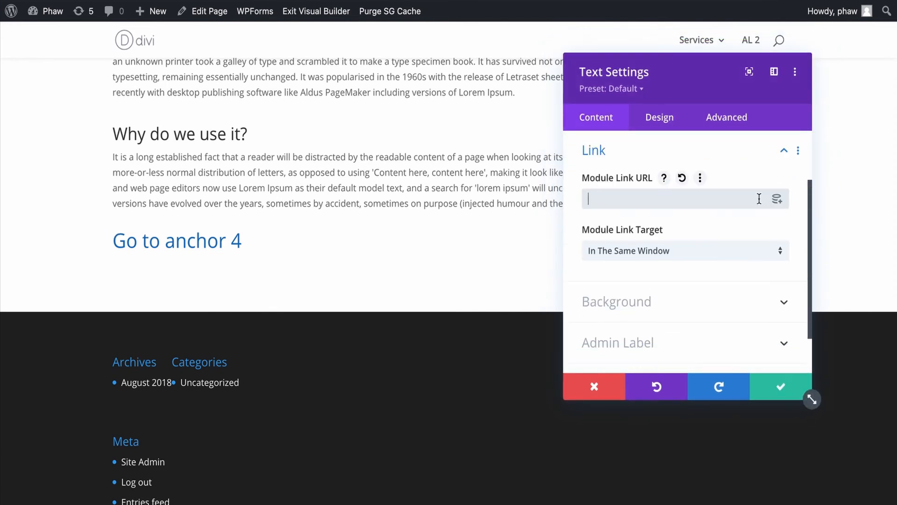
pyautogui.write('https://phaw.techsound.org/al-2/#anchor-4')
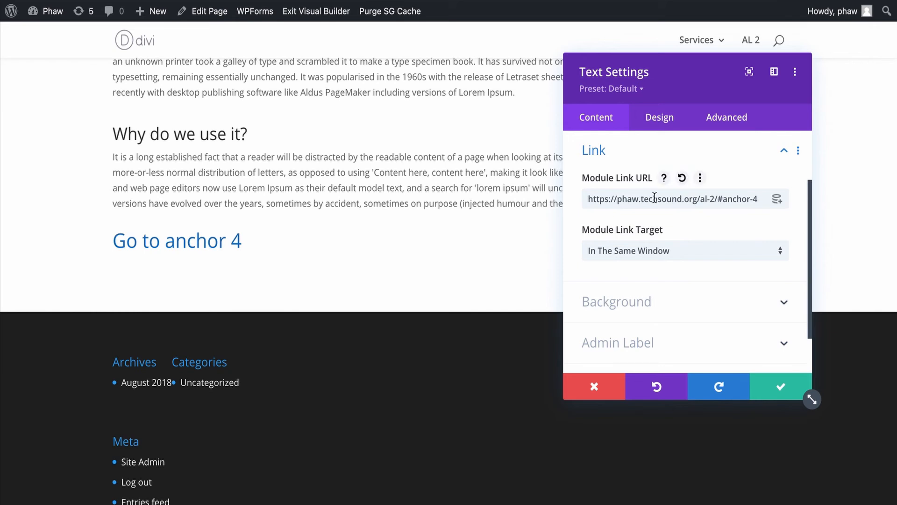
# Highlight the link's page address and anchor parts, cut and repaste the full URL, and save the text module settings.
pyautogui.moveTo(718, 199); pyautogui.dragTo(580, 198)
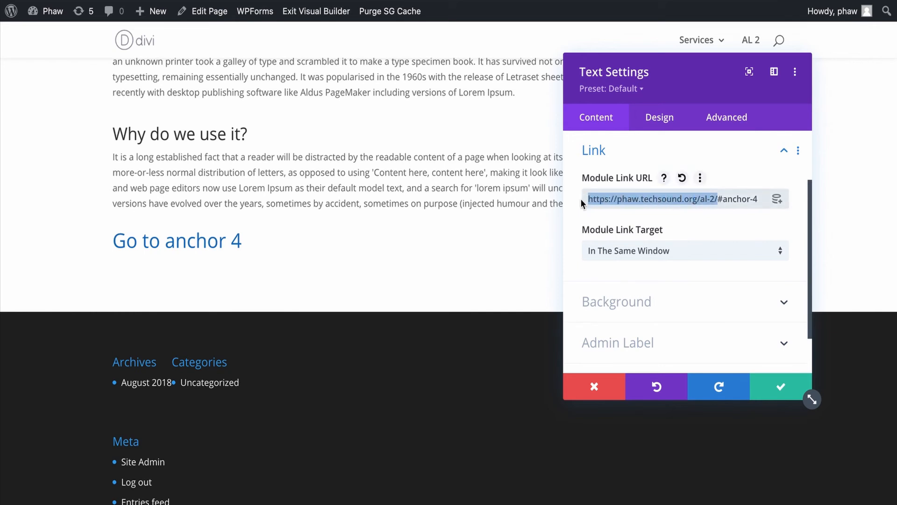
pyautogui.click(719, 199)
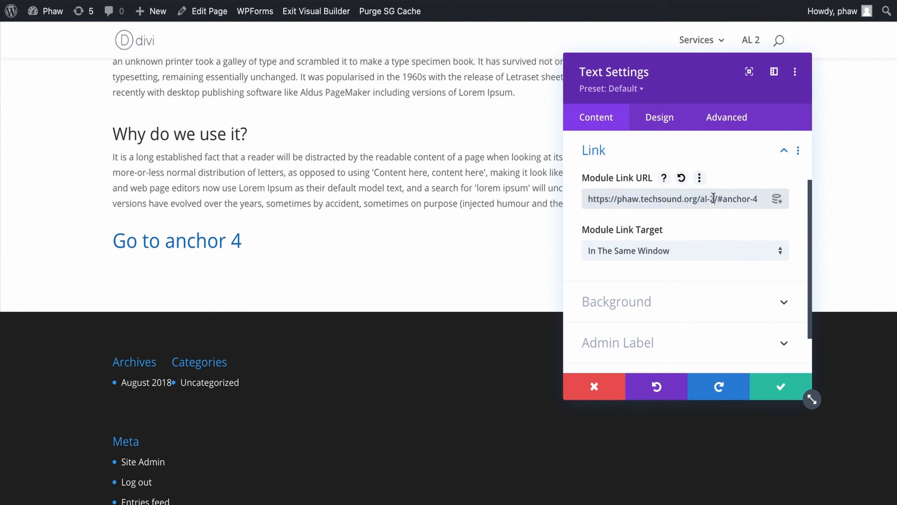
pyautogui.moveTo(718, 198); pyautogui.dragTo(760, 198)
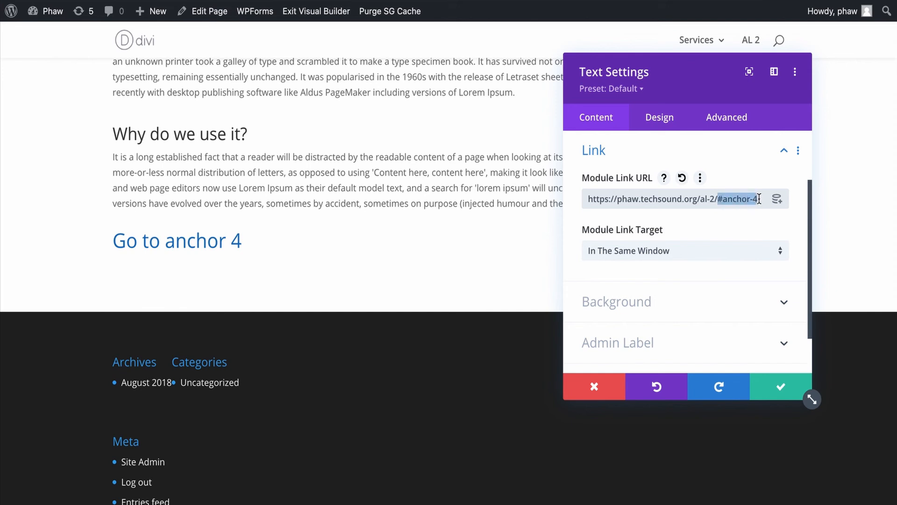
pyautogui.press('super+a')
pyautogui.press('super+x')
pyautogui.press('super+v')
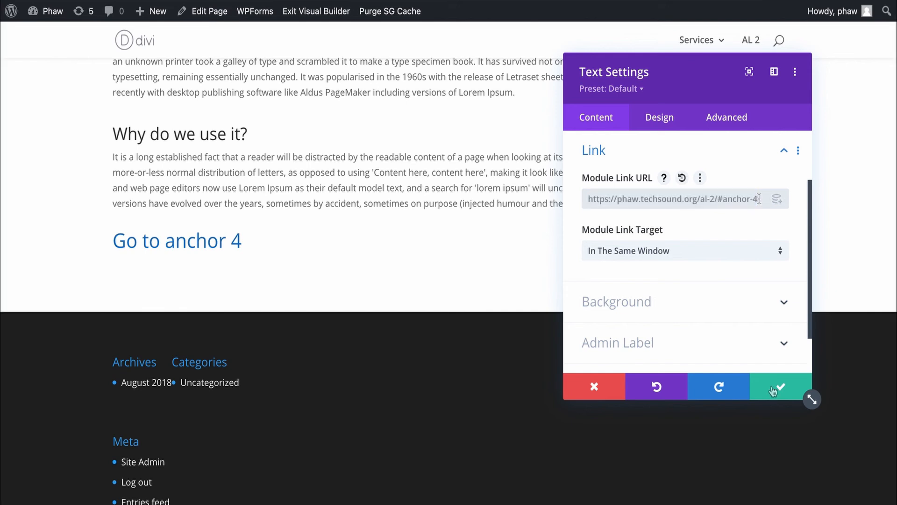
pyautogui.click(773, 391)
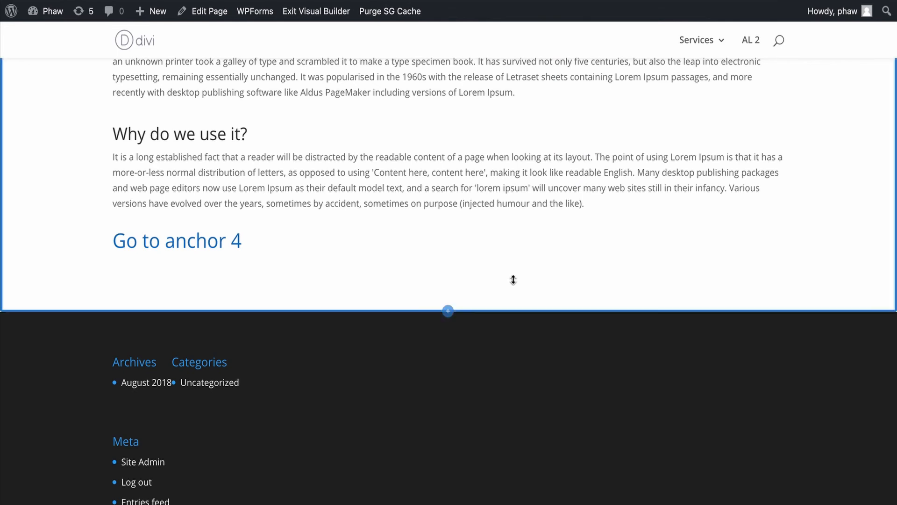
# Exit the visual builder and test the Go to anchor 4 text link to the A 4 section of the AL 2 page.
pyautogui.click(342, 14)
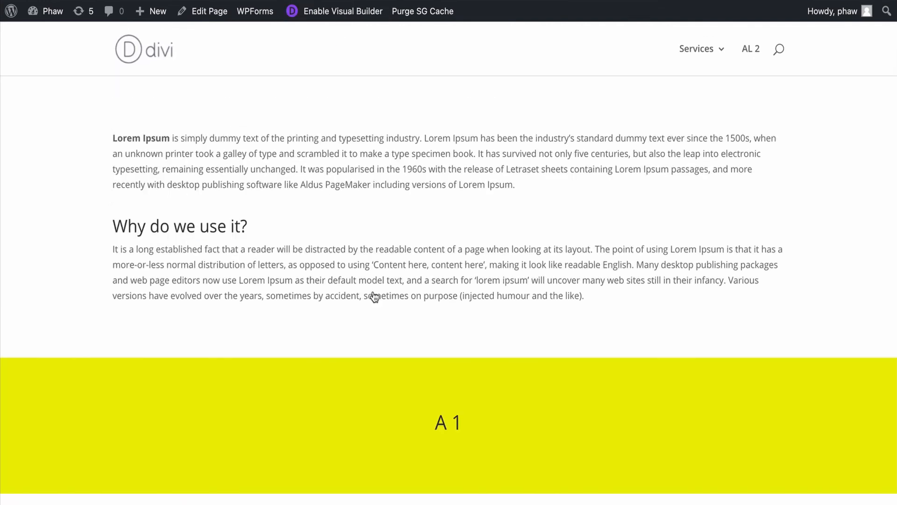
pyautogui.scroll(-10, 372, 292)
pyautogui.scroll(-15, 373, 291)
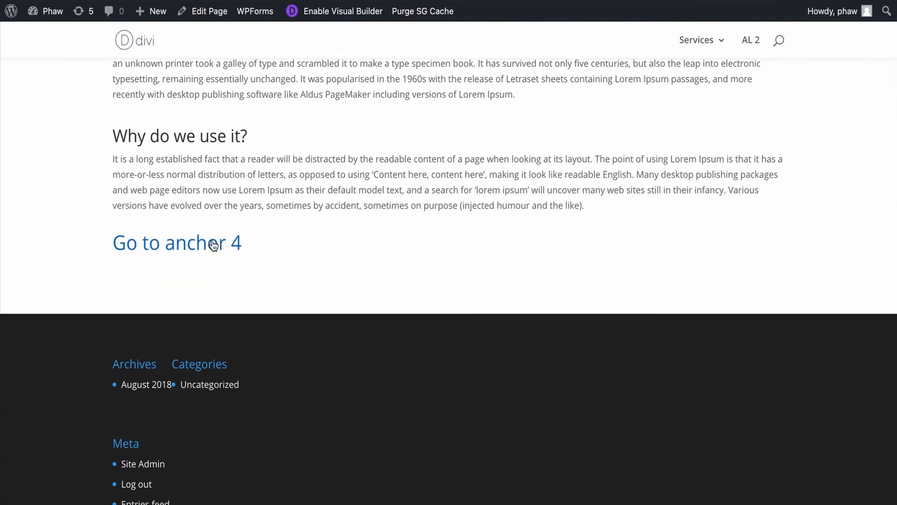
pyautogui.click(213, 245)
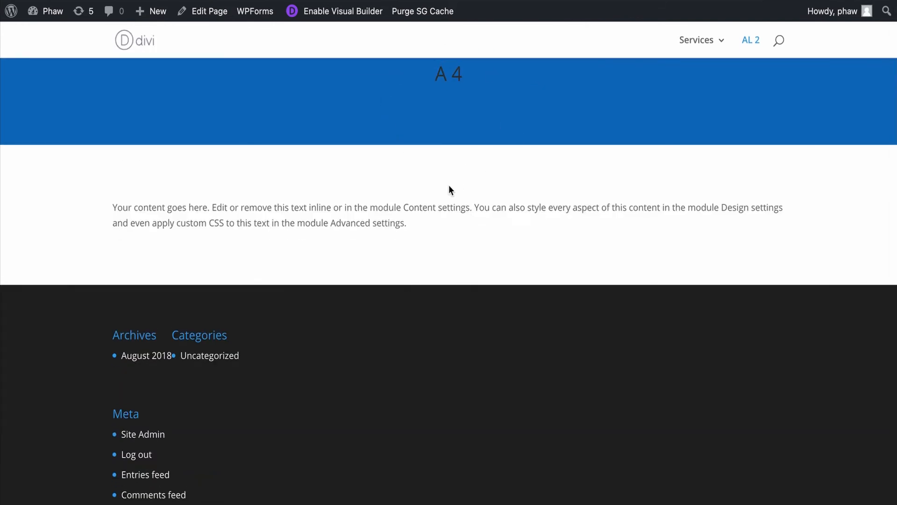
pyautogui.scroll(1, 448, 185)
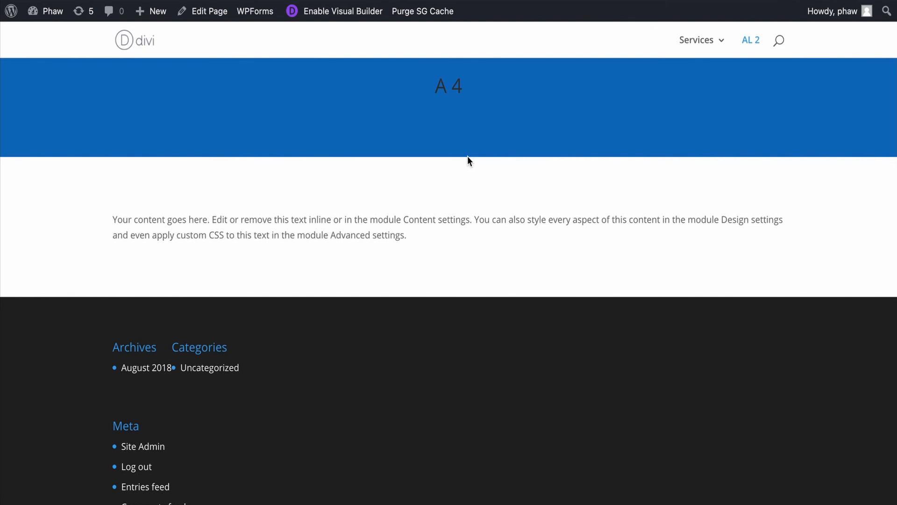
pyautogui.scroll(5, 467, 156)
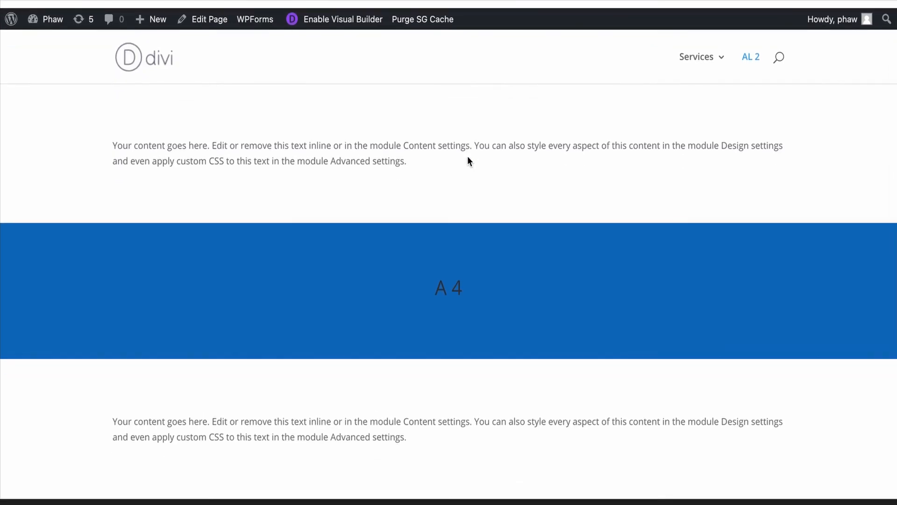